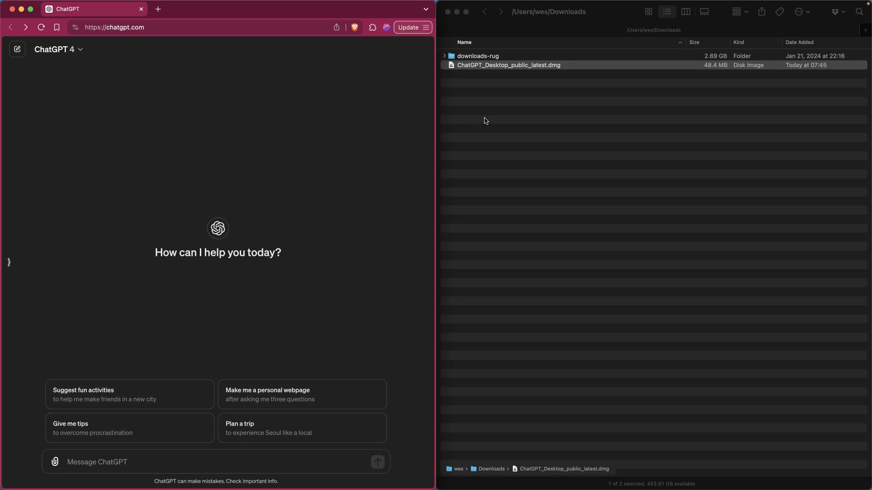
# Mount the ChatGPT_Desktop_public_latest.dmg installer from Downloads and launch ChatGPT.app from it
pyautogui.click(529, 65)
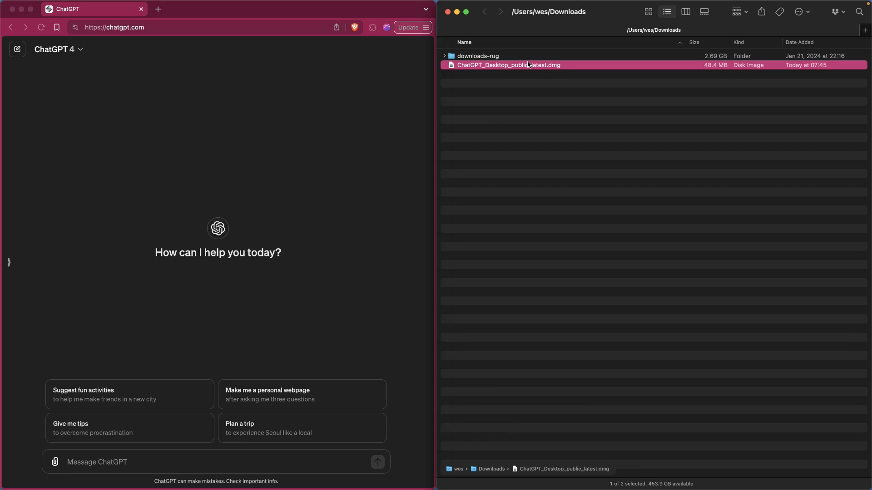
pyautogui.doubleClick(528, 65)
pyautogui.doubleClick(515, 119)
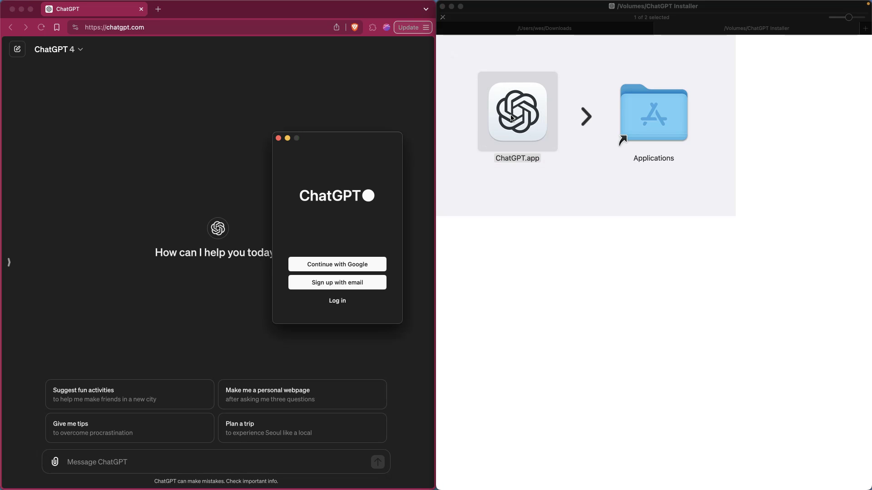
# Log in to the ChatGPT account through the browser, then hide the browser with Cmd+H
pyautogui.click(336, 301)
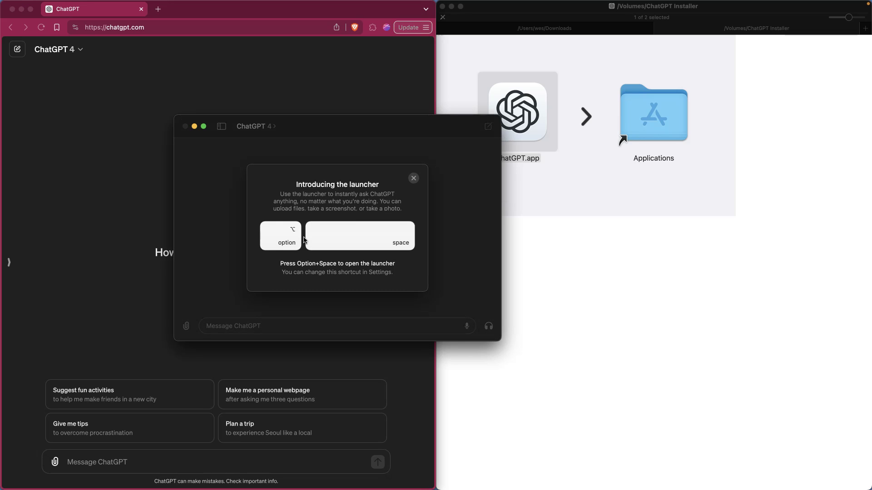
pyautogui.click(348, 109)
pyautogui.press('super+h')
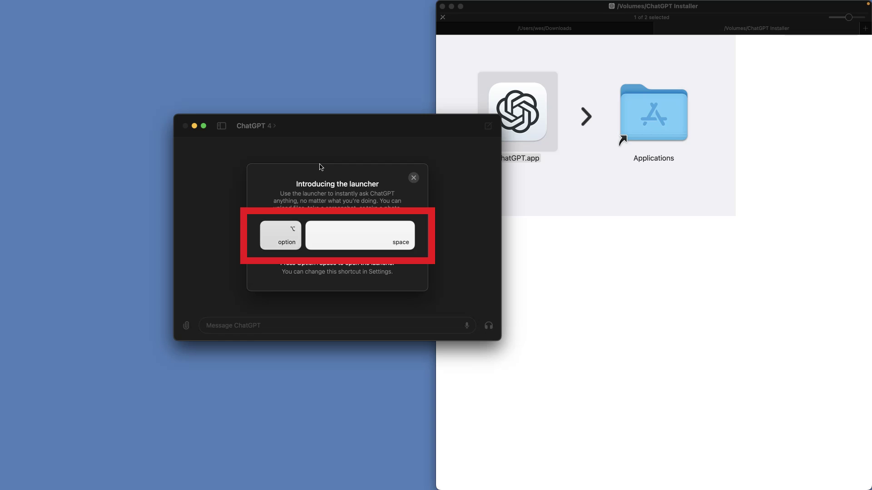
# Try the Option+Space launcher, then dismiss it and the launcher introduction
pyautogui.hotkey('alt', 'space')
pyautogui.write('Wh')
pyautogui.hotkey('alt', 'space')
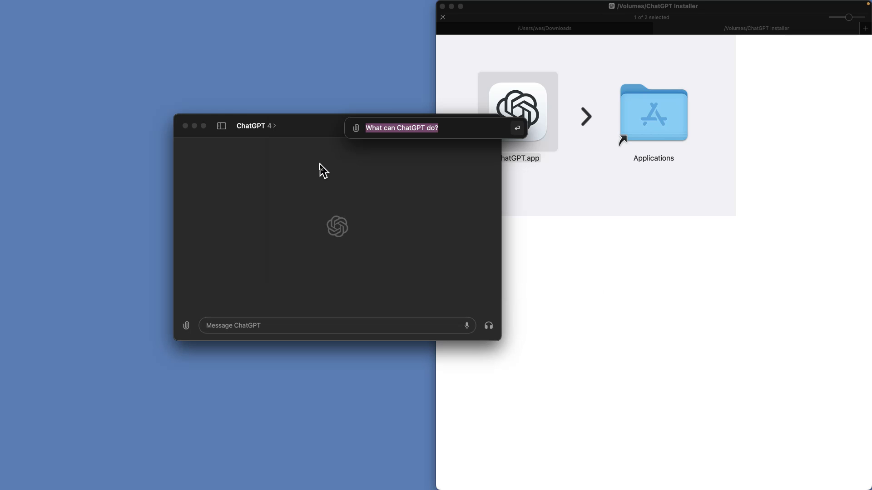
pyautogui.hotkey('alt', 'space')
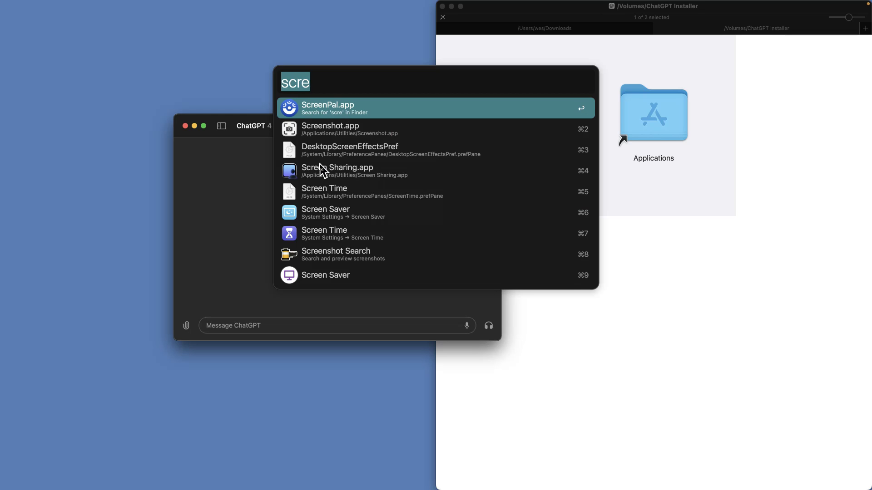
pyautogui.hotkey('alt', 'space')
pyautogui.hotkey('alt', 'space')
pyautogui.click(233, 191)
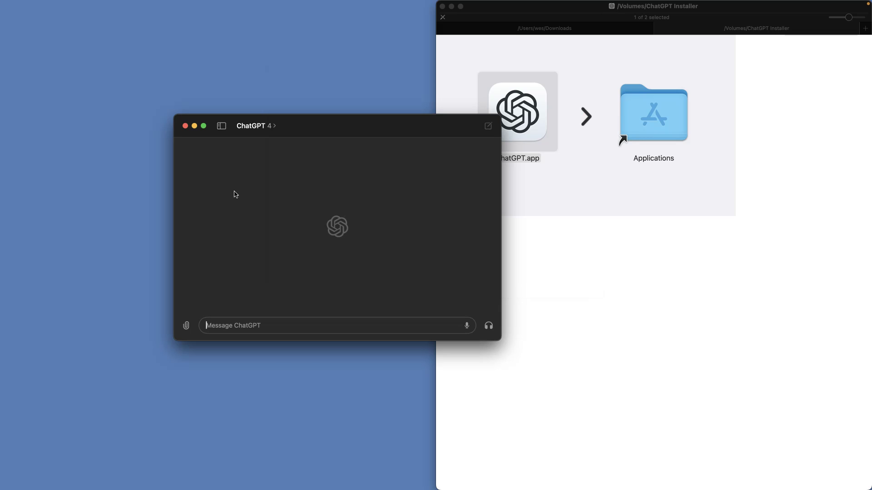
# In Settings, set the launcher shortcut to Control-Option-Space and test it
pyautogui.press('super+comma')
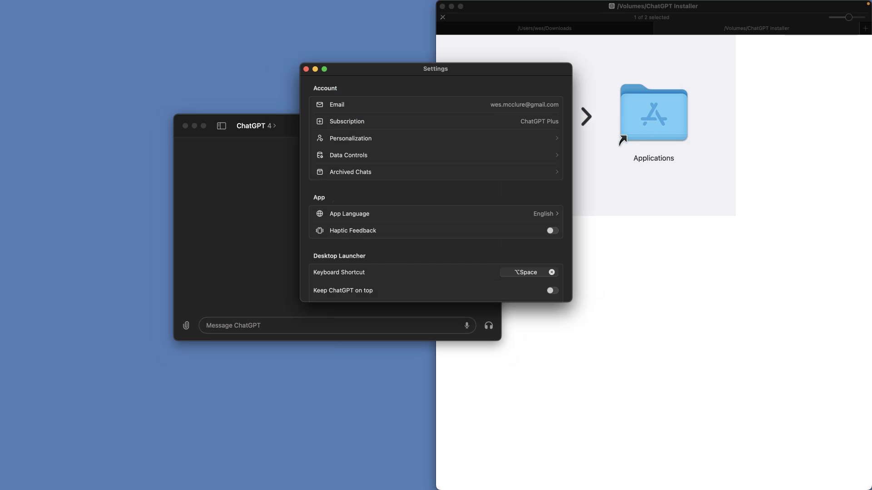
pyautogui.click(529, 272)
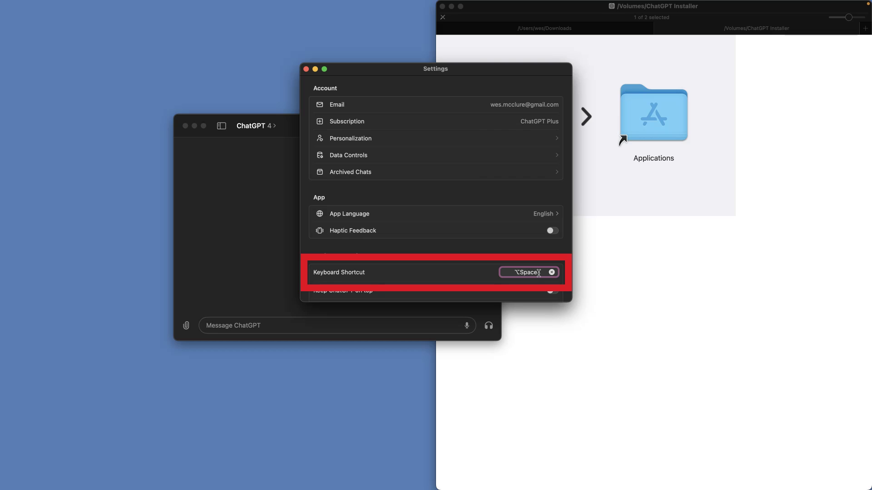
pyautogui.hotkey('ctrl', 'alt', 'space')
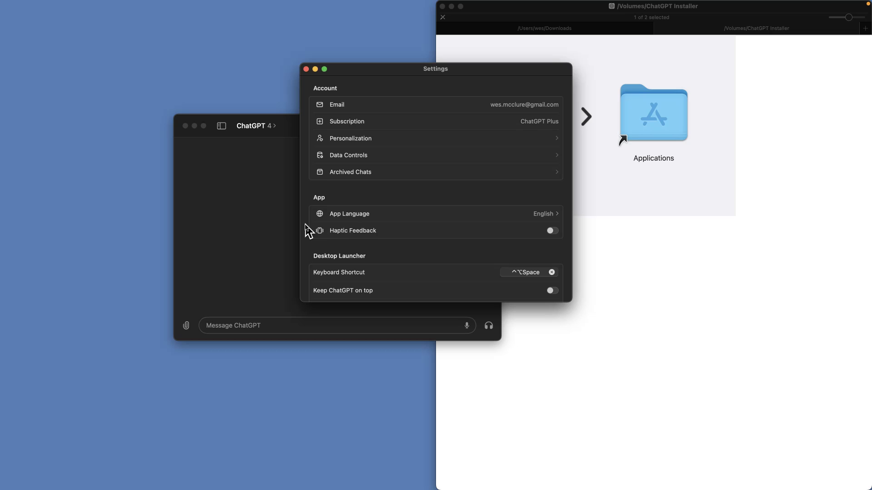
pyautogui.hotkey('ctrl', 'alt', 'space')
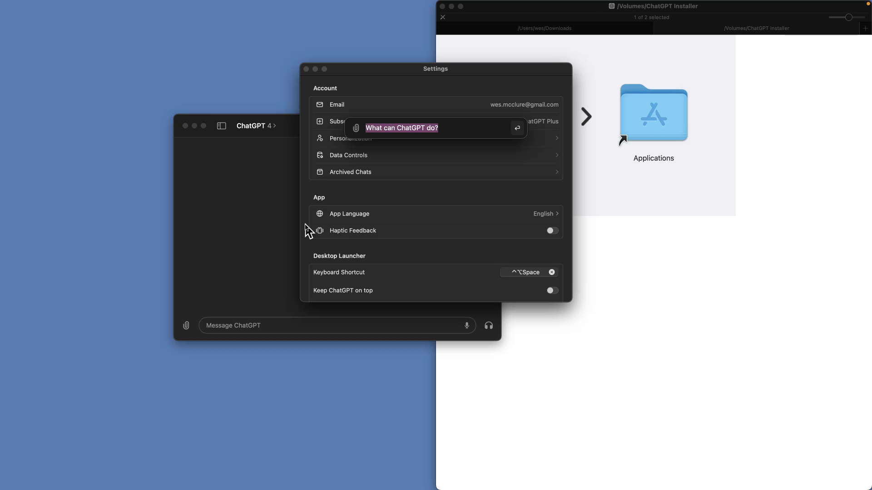
pyautogui.press('Escape')
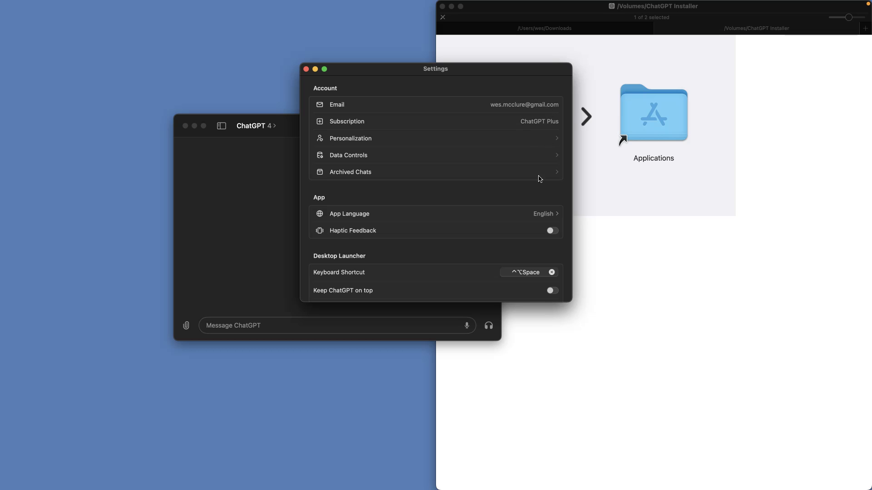
# Preview Ember, confirm Breeze as the voice, and close Settings
pyautogui.scroll(-3, 538, 181)
pyautogui.scroll(-5, 538, 184)
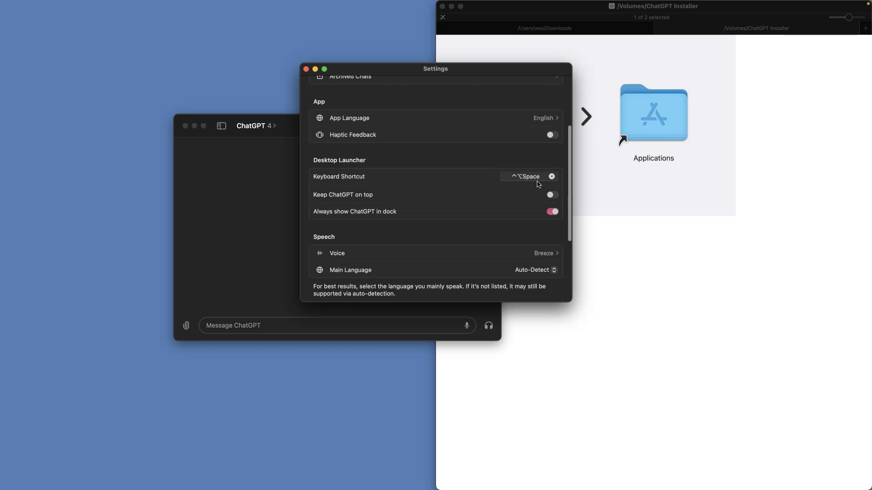
pyautogui.scroll(-1, 539, 183)
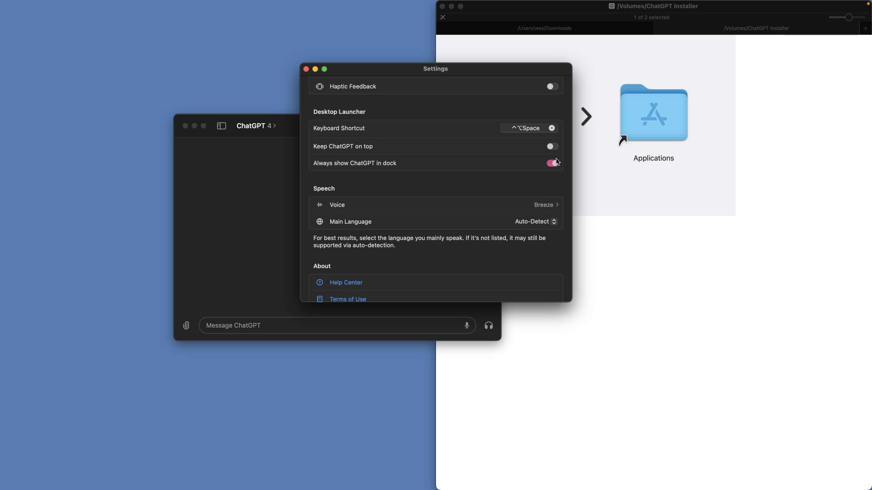
pyautogui.click(542, 209)
pyautogui.click(366, 195)
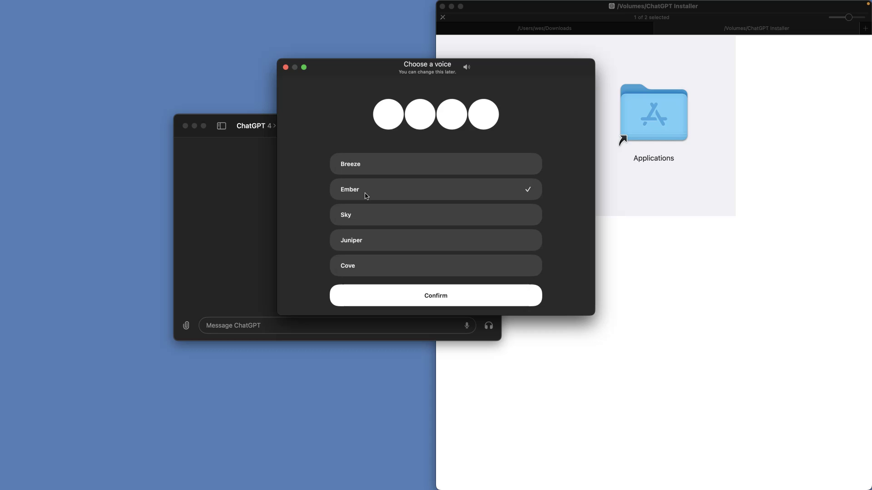
pyautogui.click(363, 168)
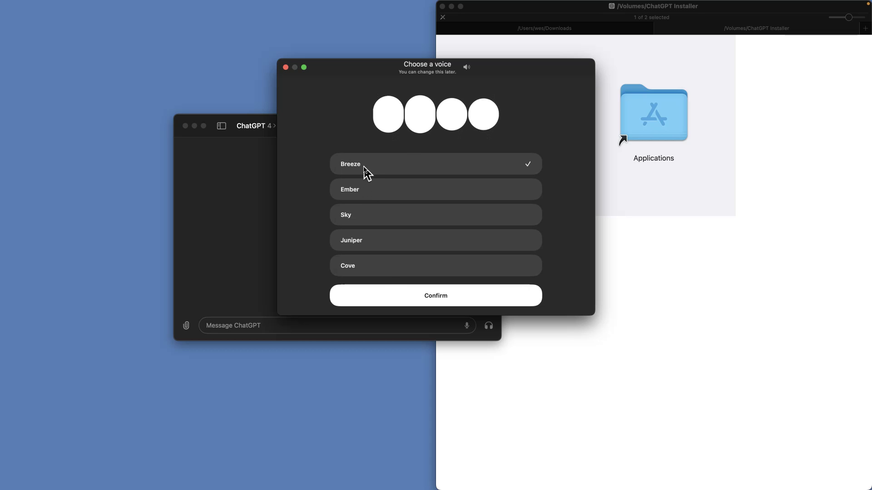
pyautogui.click(395, 297)
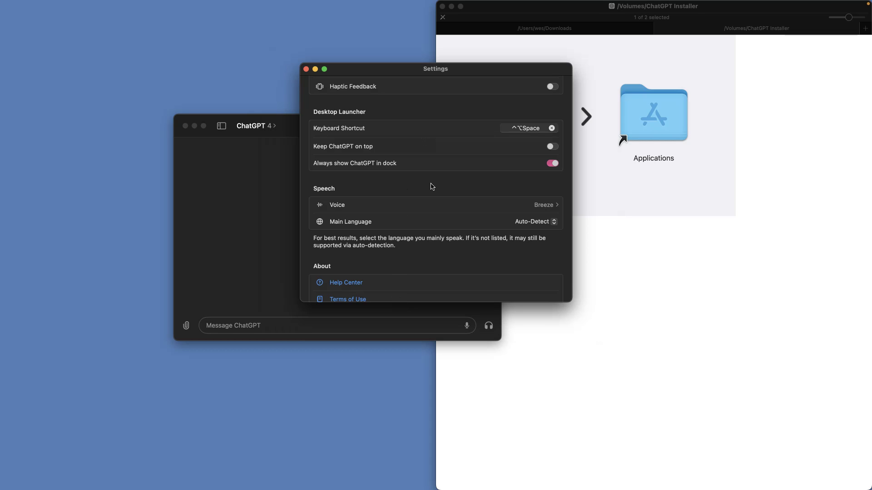
pyautogui.scroll(-3, 454, 246)
pyautogui.scroll(8, 462, 243)
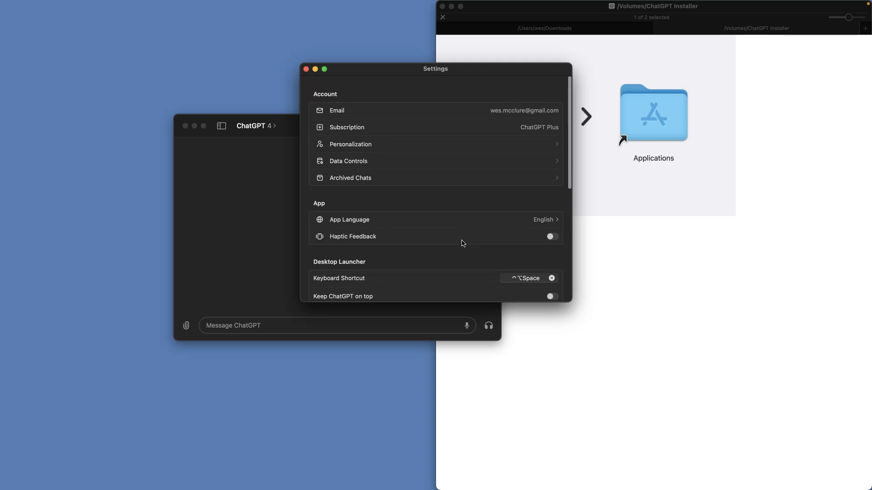
pyautogui.click(306, 69)
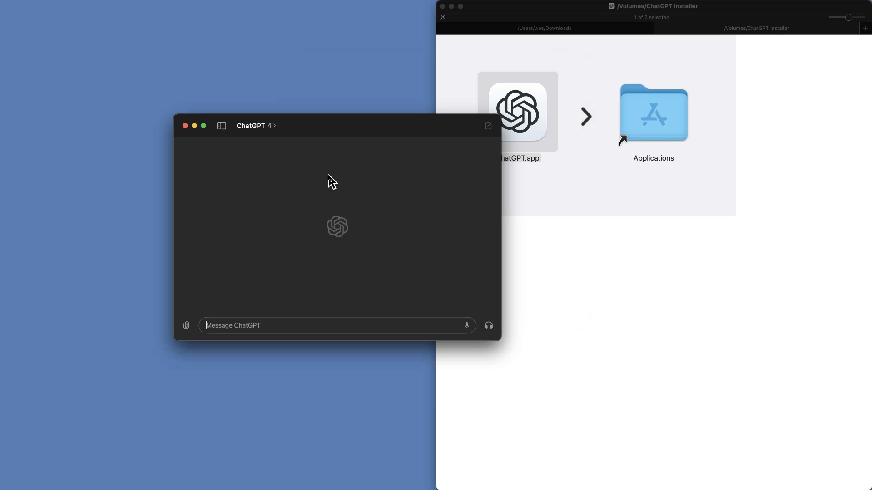
# Snap ChatGPT to the left half and ask 'who is the 46th president'
pyautogui.hotkey('ctrl', 'alt', 'Left')
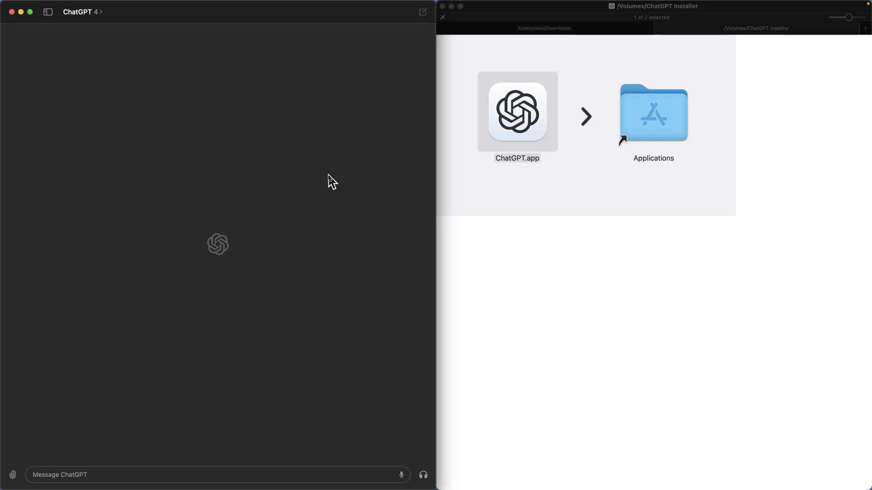
pyautogui.write('who is the 46')
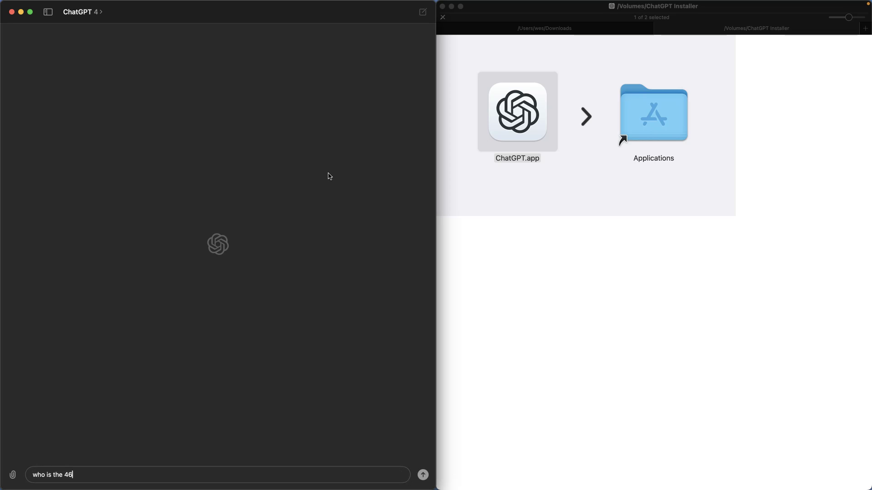
pyautogui.write('th president')
pyautogui.press('Return')
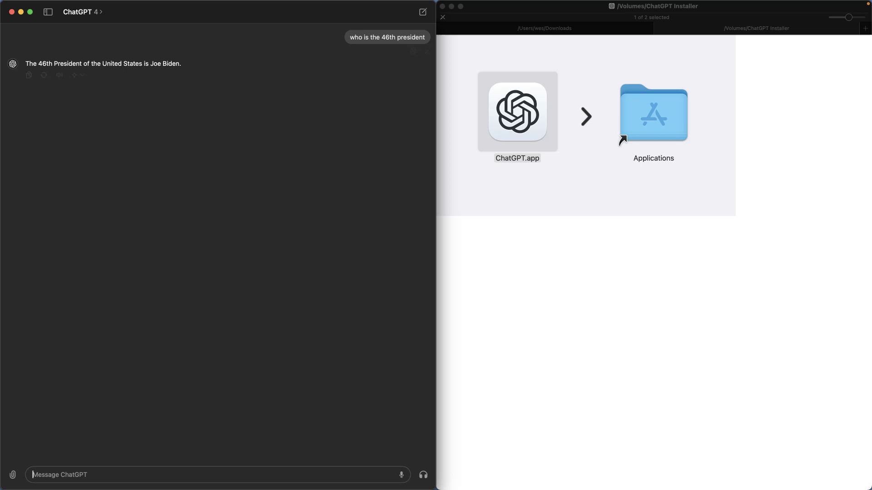
# Switch the chat model to GPT-4o and bring up the quick-ask launcher
pyautogui.click(104, 17)
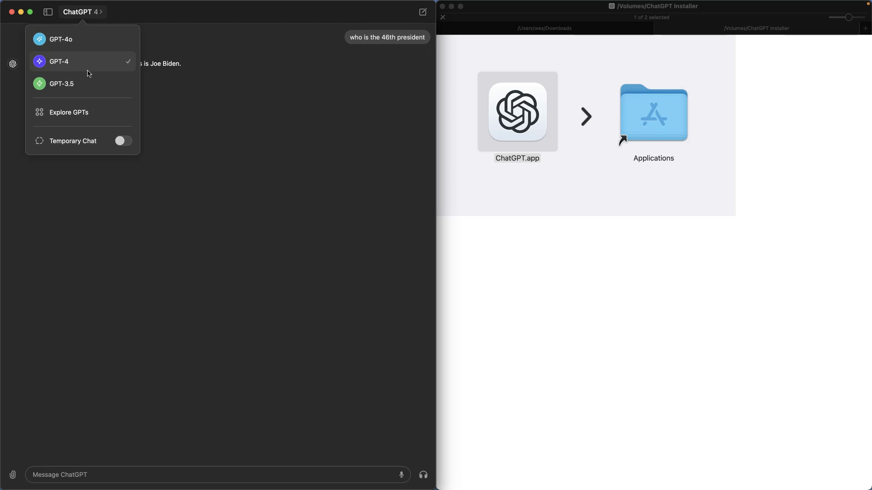
pyautogui.click(101, 41)
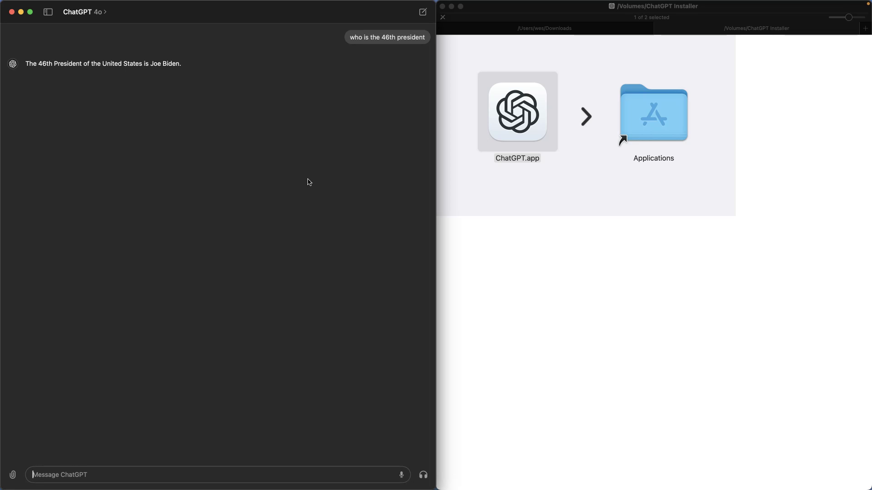
pyautogui.hotkey('alt', 'space')
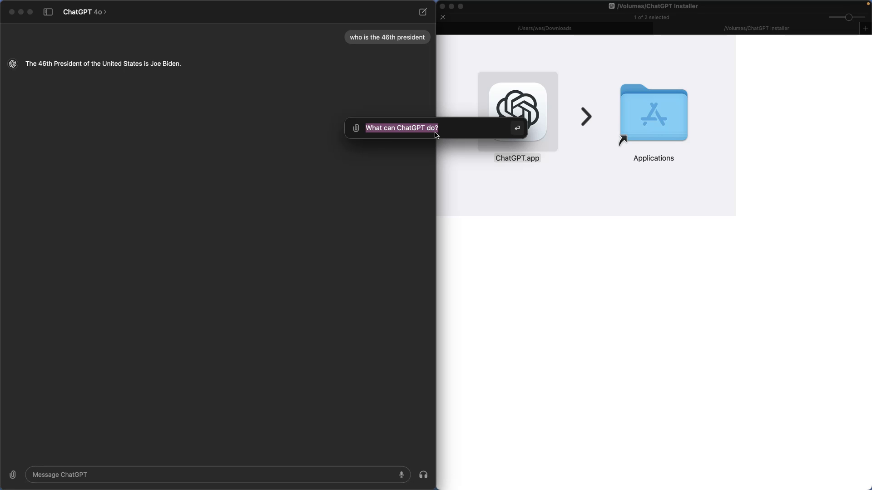
# Send 'What can ChatGPT do?' from the launcher, then ask 'what can desktop chatgpt do'
pyautogui.press('Return')
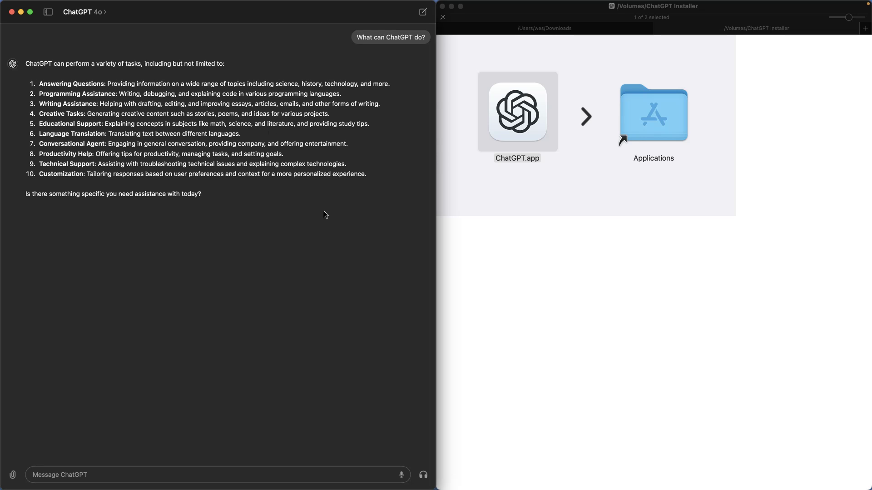
pyautogui.hotkey('alt', 'space')
pyautogui.write('what can desk')
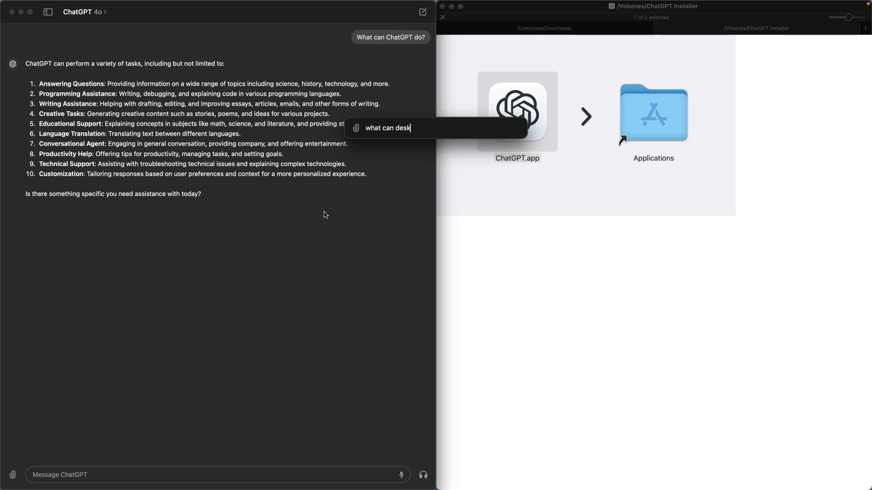
pyautogui.write('top chatgpt do')
pyautogui.press('Return')
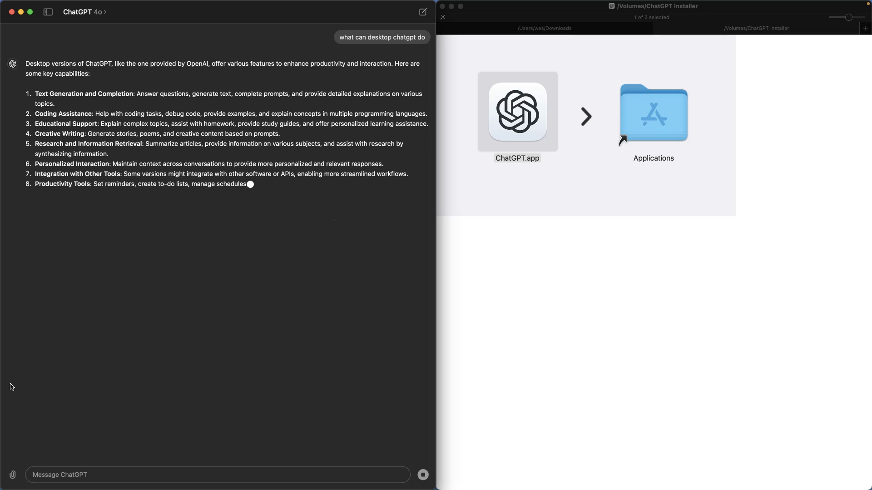
pyautogui.click(48, 12)
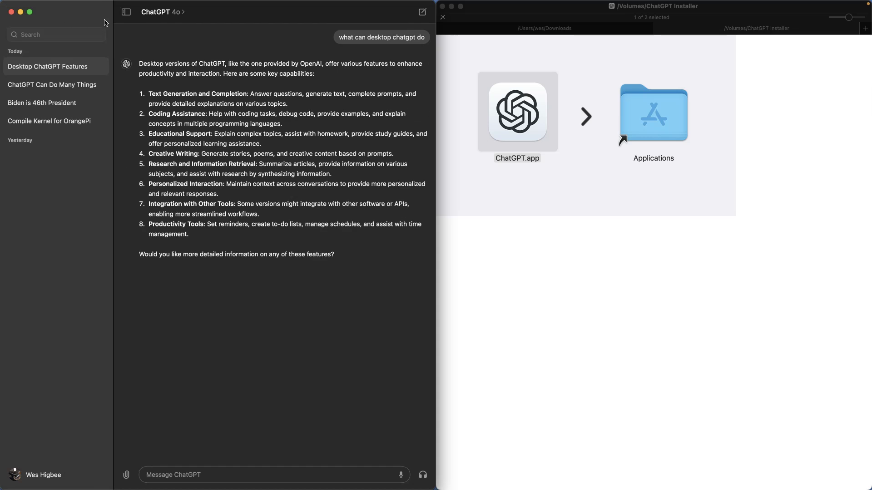
pyautogui.click(69, 87)
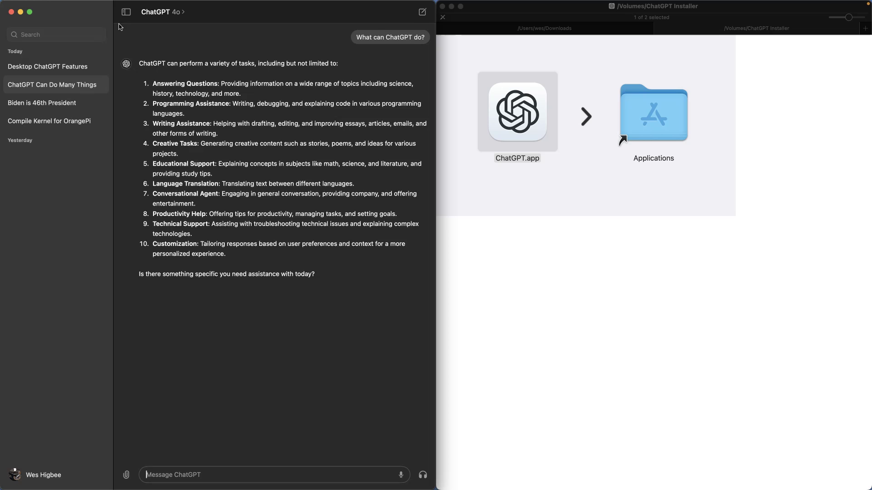
pyautogui.click(47, 66)
pyautogui.click(125, 11)
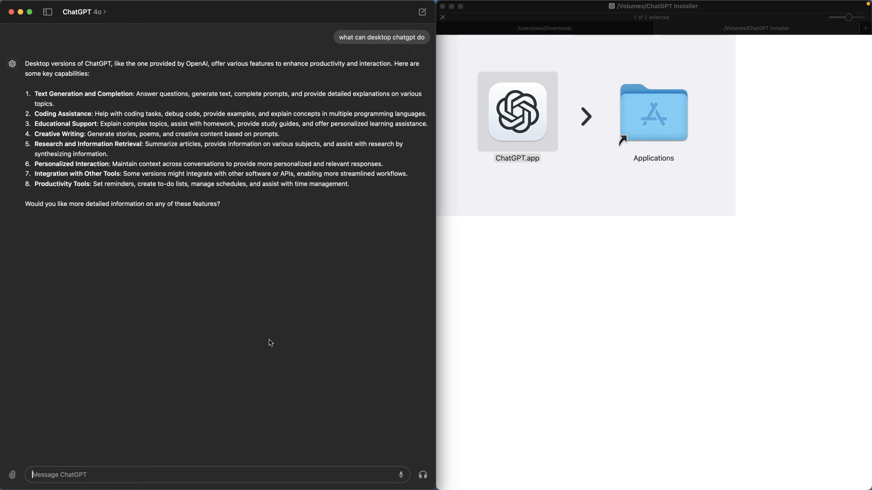
pyautogui.press('super+k')
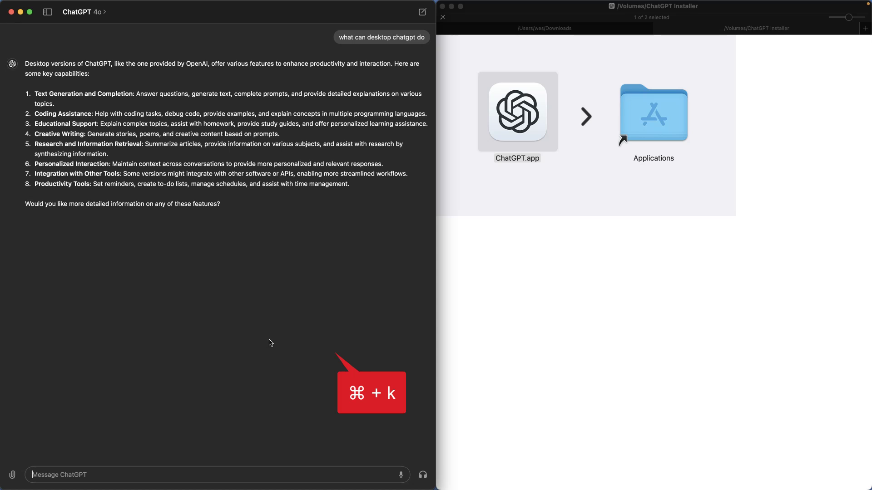
pyautogui.click(423, 13)
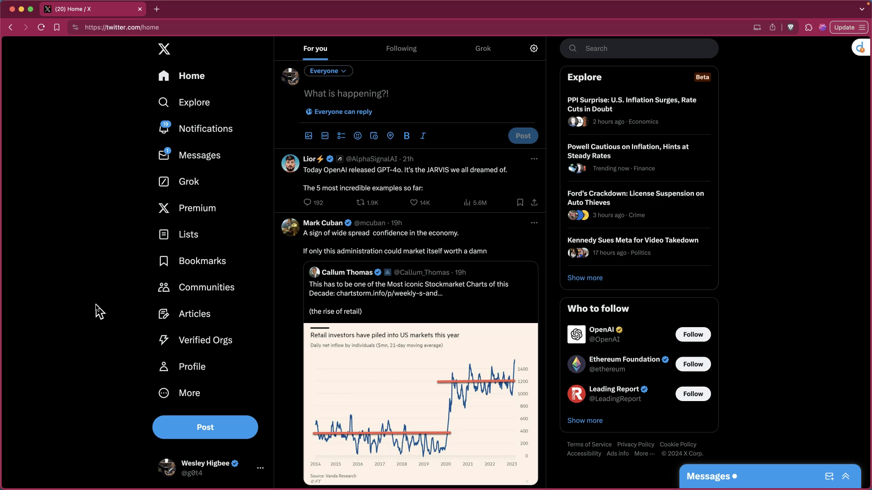
pyautogui.write('@openai')
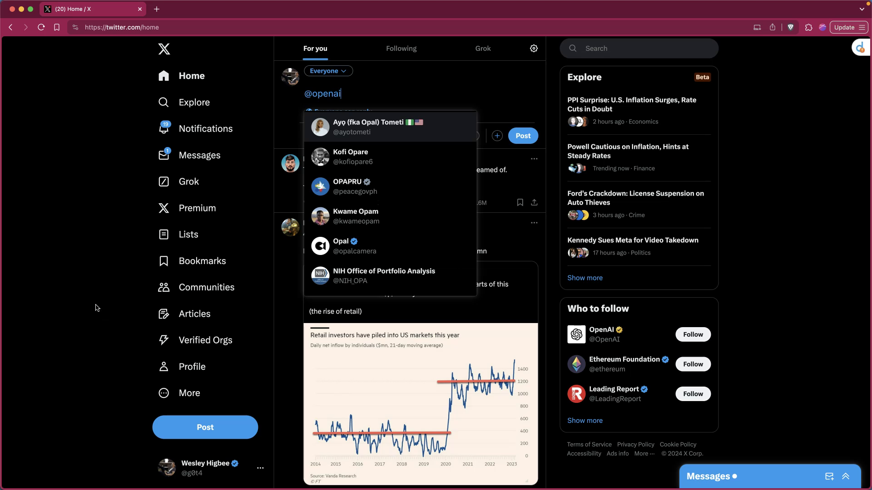
pyautogui.write(' please add command')
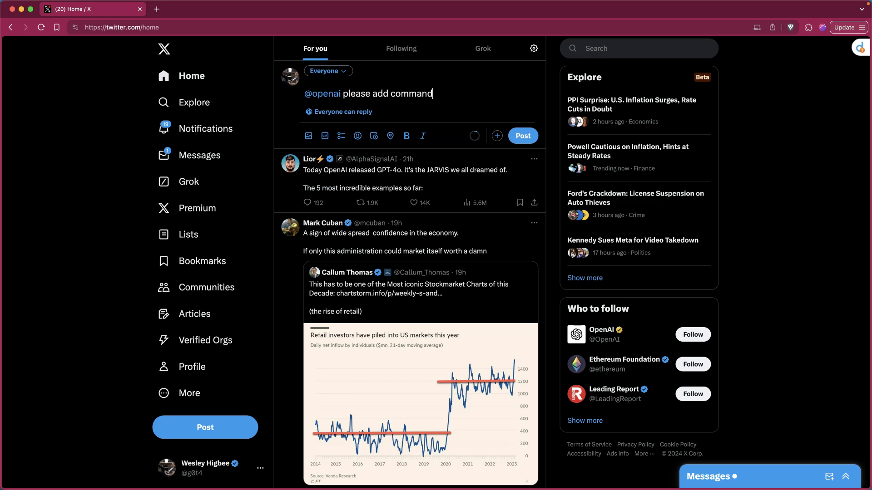
pyautogui.write('/ctrl+K to the destkop ChatGPT app!')
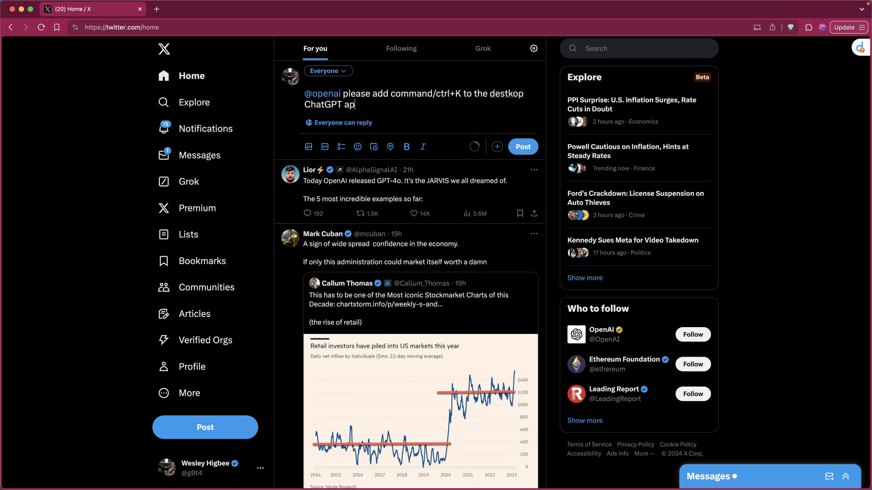
pyautogui.click(524, 148)
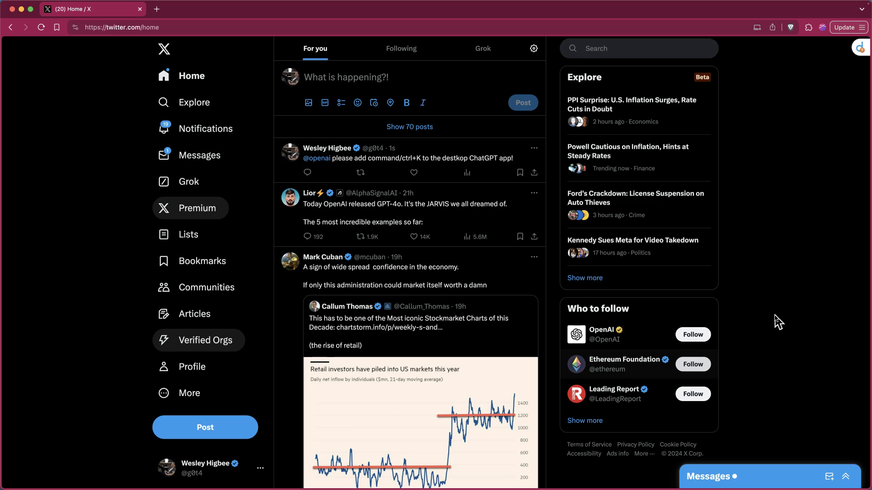
pyautogui.press('super+Tab')
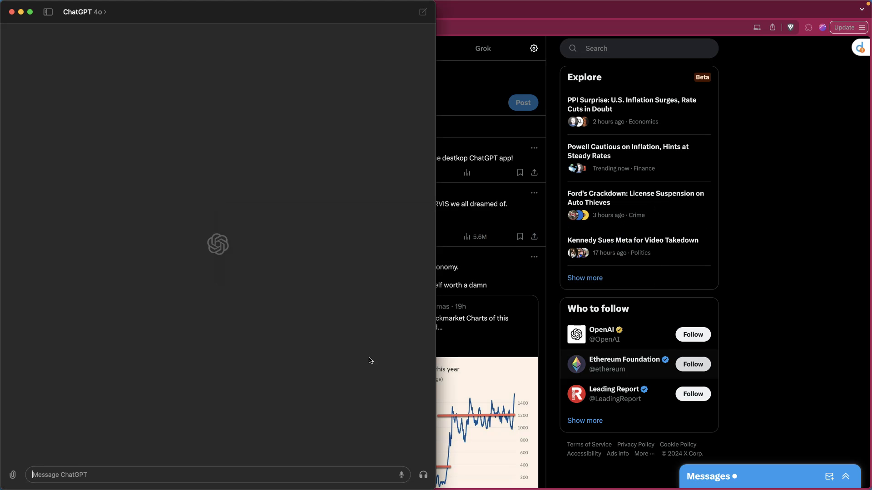
# Attach a screenshot of the Brave window showing X, asking 'what is this website' then 'whose home feed is it?'
pyautogui.click(12, 475)
pyautogui.moveTo(46, 466)
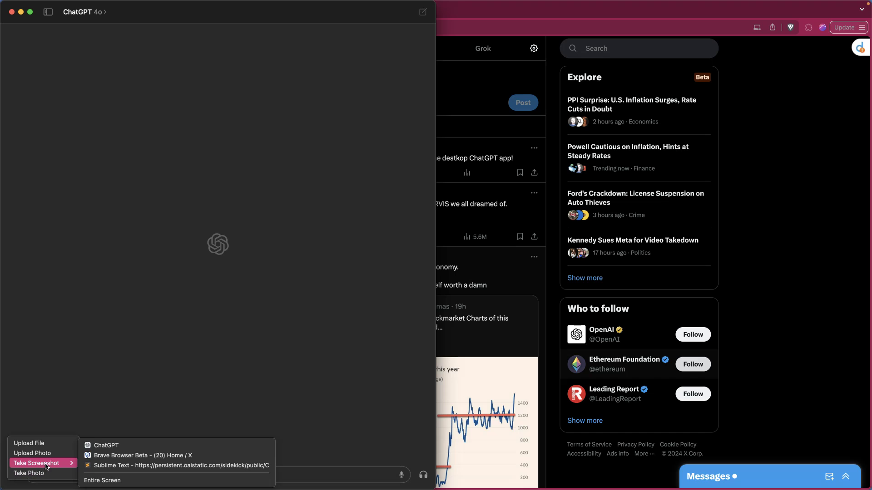
pyautogui.click(130, 456)
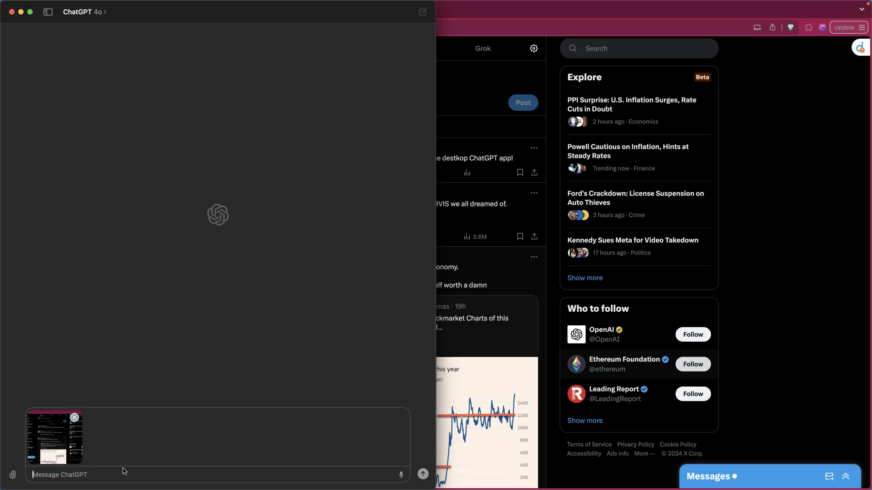
pyautogui.write('what is this website?')
pyautogui.click(423, 475)
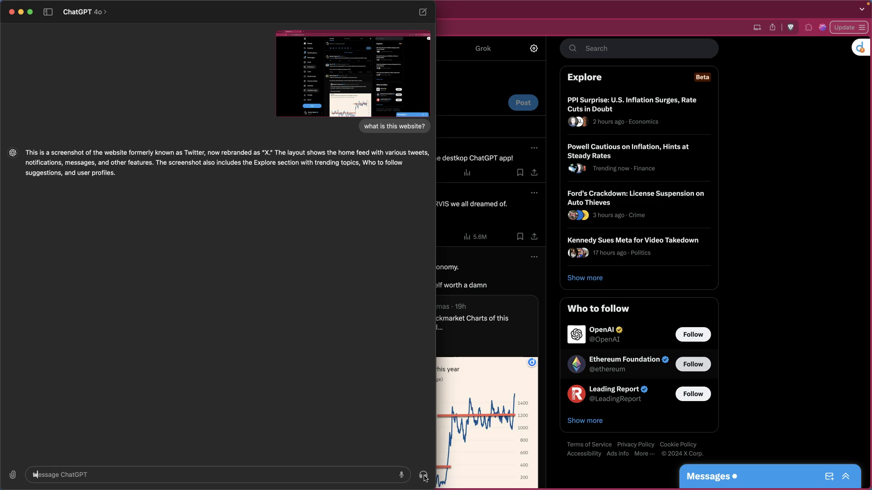
pyautogui.write('hose home feed is it?')
pyautogui.click(425, 478)
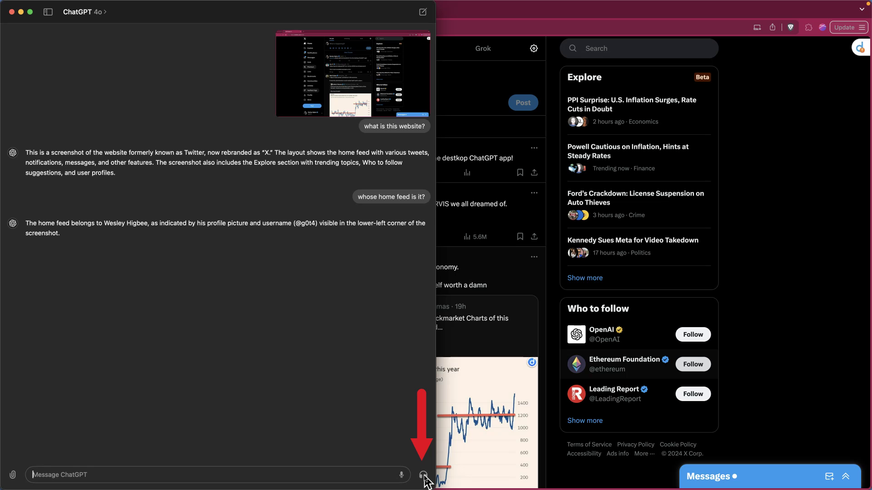
# Hold a brief voice conversation, interrupt the spoken reply, and exit voice mode
pyautogui.click(424, 474)
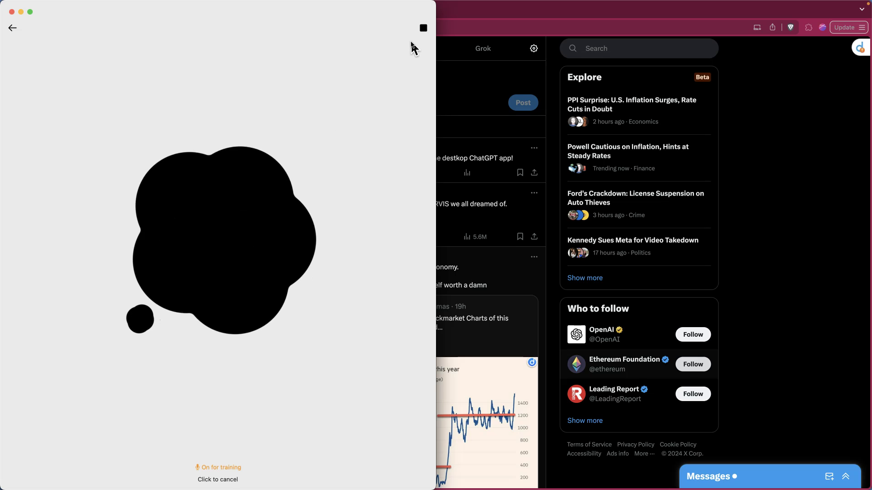
pyautogui.click(423, 28)
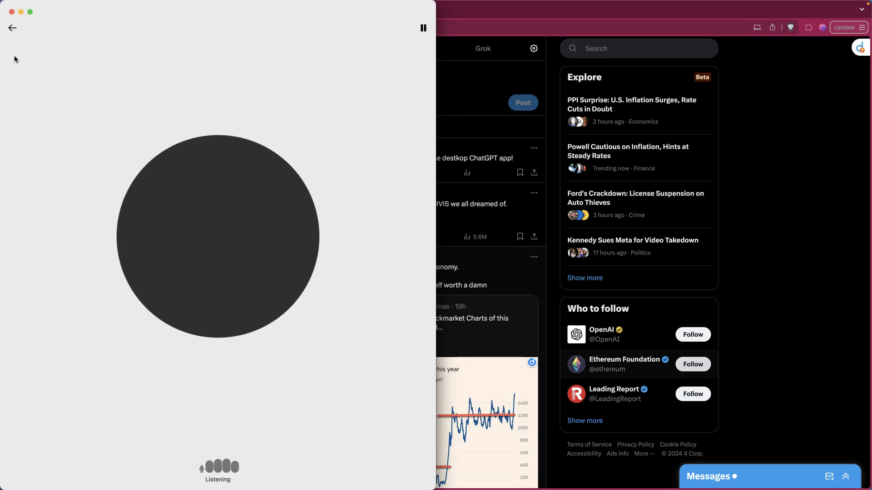
pyautogui.click(13, 31)
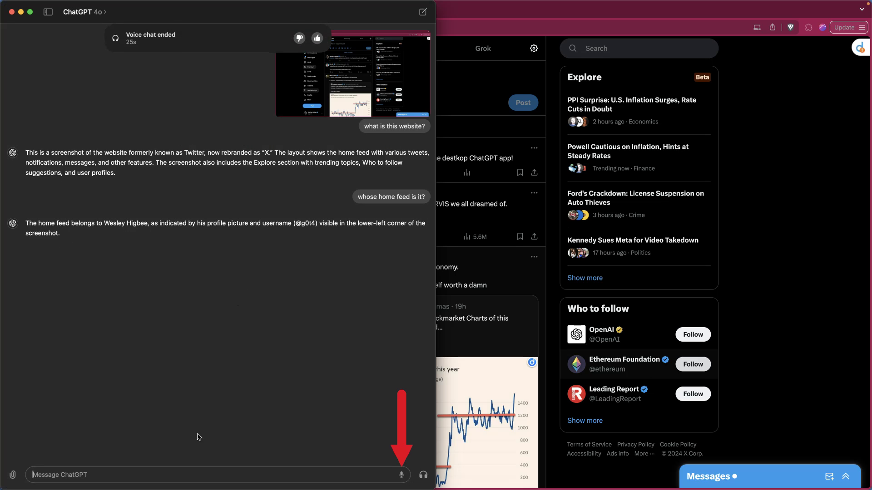
# Dictate a short spoken message with the microphone and submit it for transcription
pyautogui.click(402, 475)
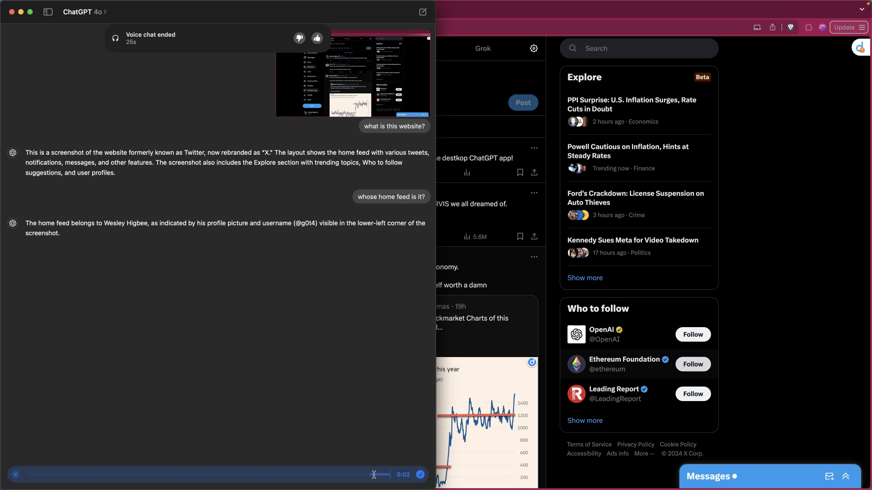
pyautogui.click(426, 475)
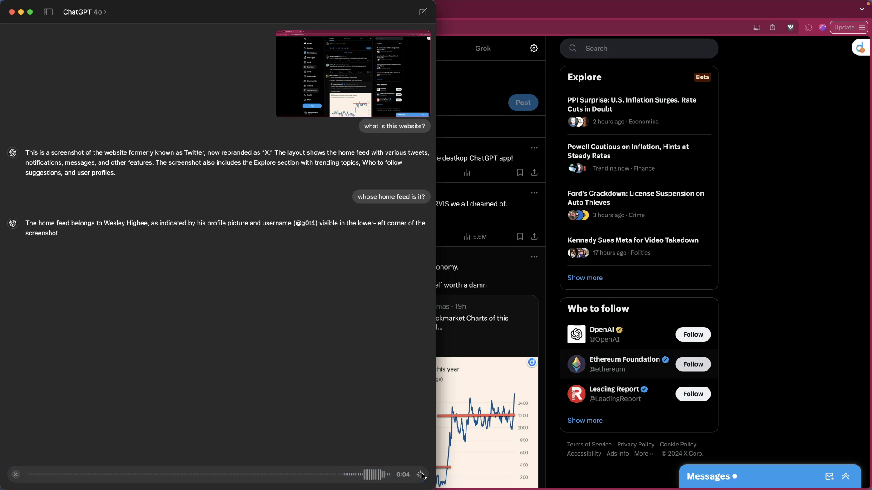